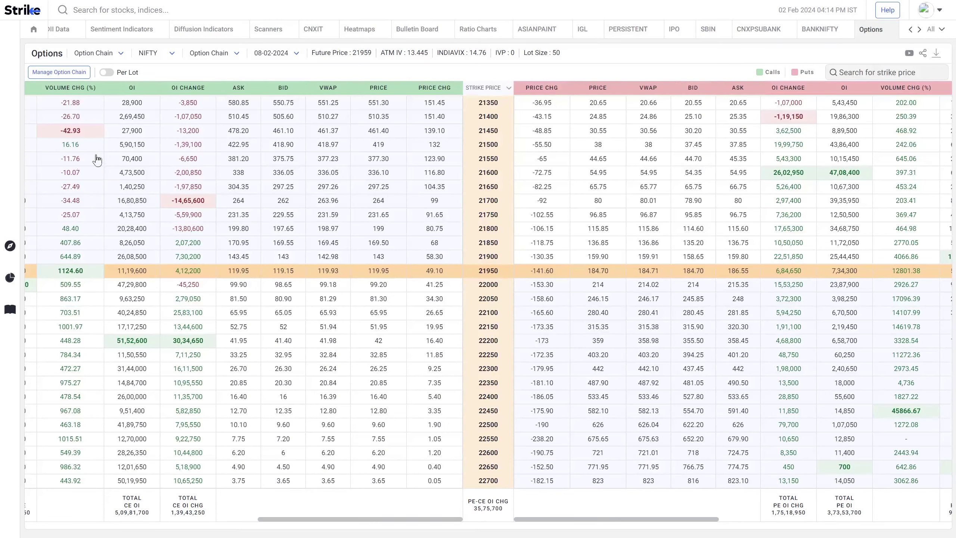
Dismiss the analysis tools list and keep NIFTY with the 08-02-2024 expiry selected.
{"action": "mouse_move", "coordinate": [7, 277]}
{"action": "mouse_move", "coordinate": [74, 317]}
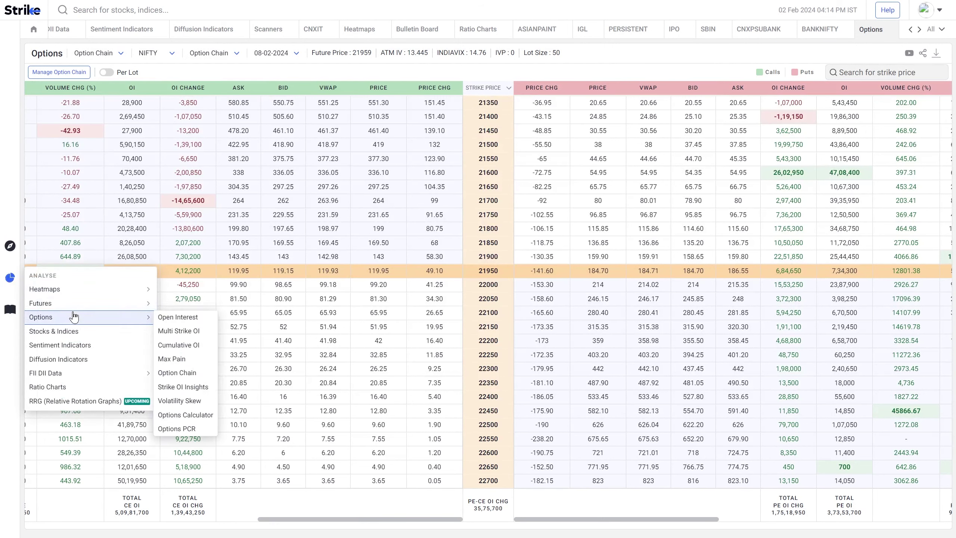
{"action": "left_click", "coordinate": [193, 374]}
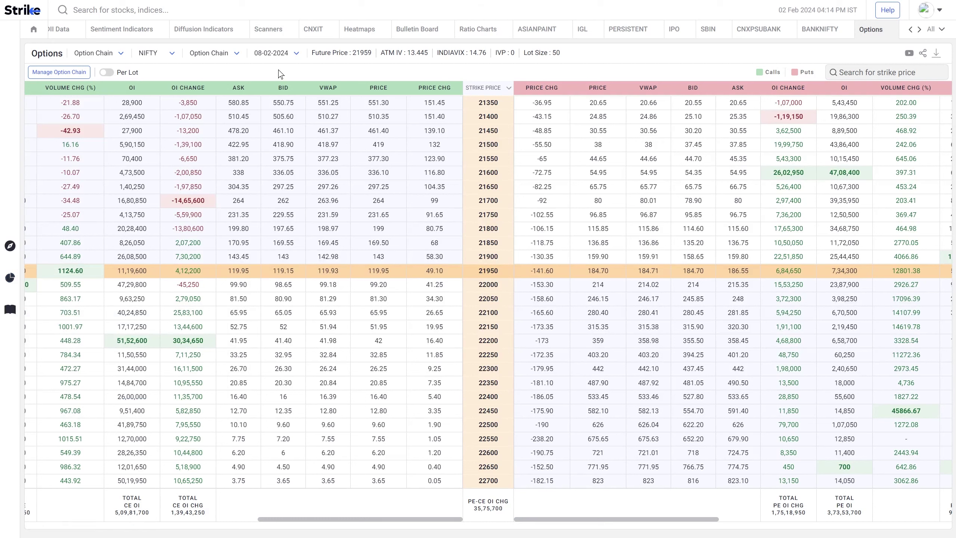
{"action": "left_click", "coordinate": [173, 55]}
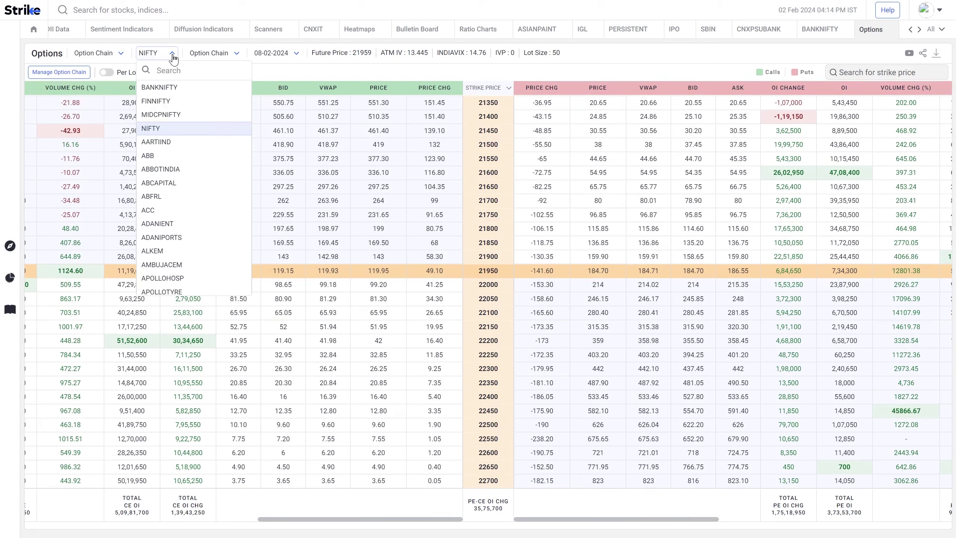
{"action": "left_click", "coordinate": [287, 72]}
{"action": "left_click", "coordinate": [288, 59]}
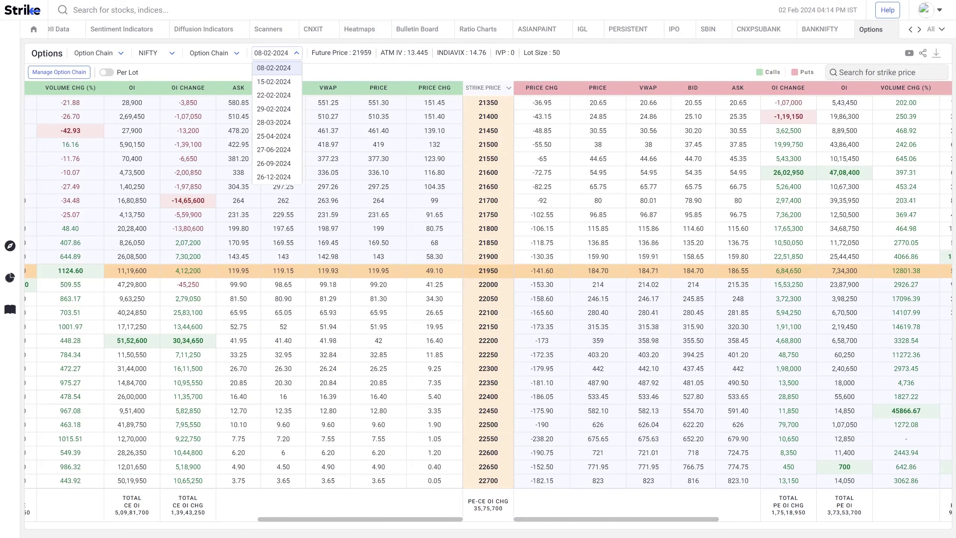
{"action": "left_click", "coordinate": [330, 66]}
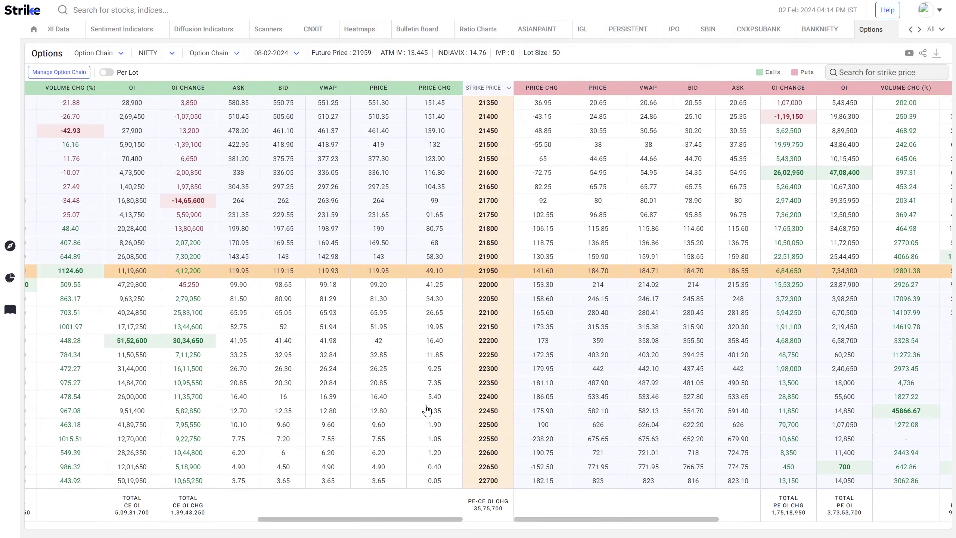
Scroll the calls table fully left to reveal the CHART and BUILD UP columns.
{"action": "scroll", "coordinate": [427, 410], "scroll_direction": "up", "scroll_amount": 1}
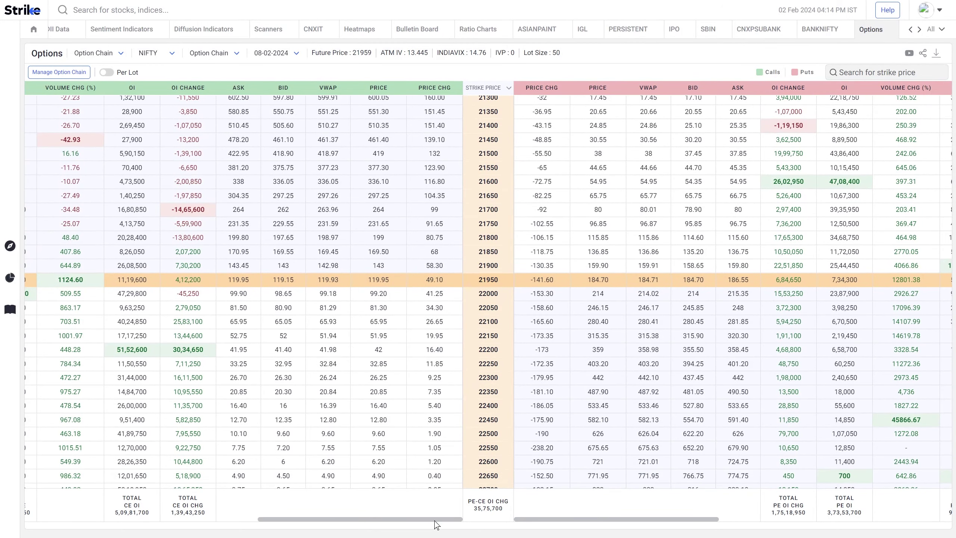
{"action": "left_click_drag", "start_coordinate": [434, 520], "coordinate": [281, 511]}
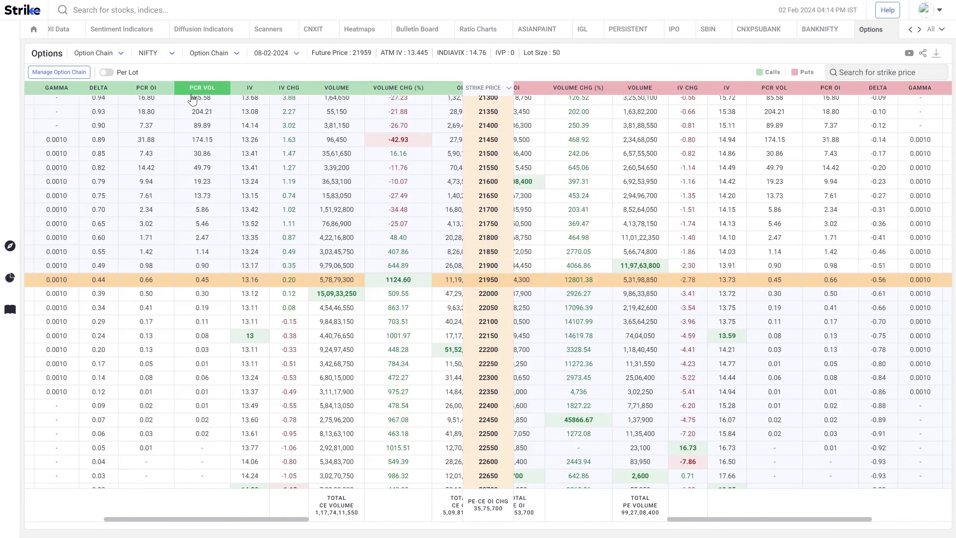
{"action": "left_click_drag", "start_coordinate": [285, 519], "coordinate": [210, 519]}
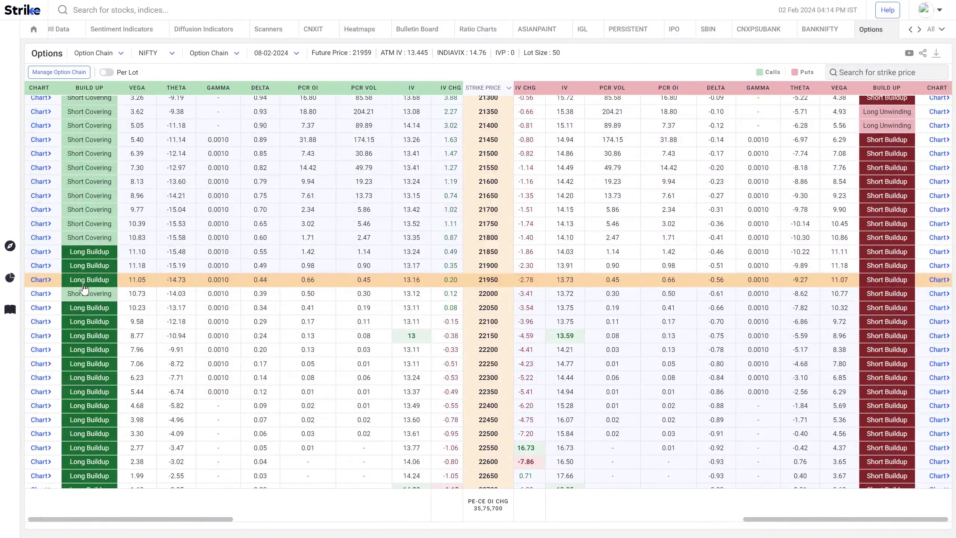
{"action": "left_click", "coordinate": [44, 279]}
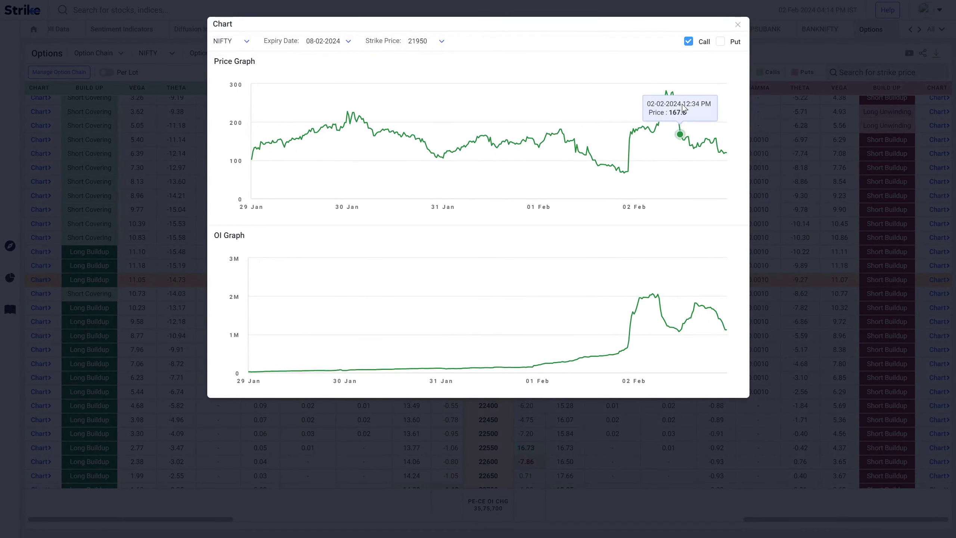
{"action": "left_click", "coordinate": [689, 42]}
{"action": "left_click", "coordinate": [720, 41]}
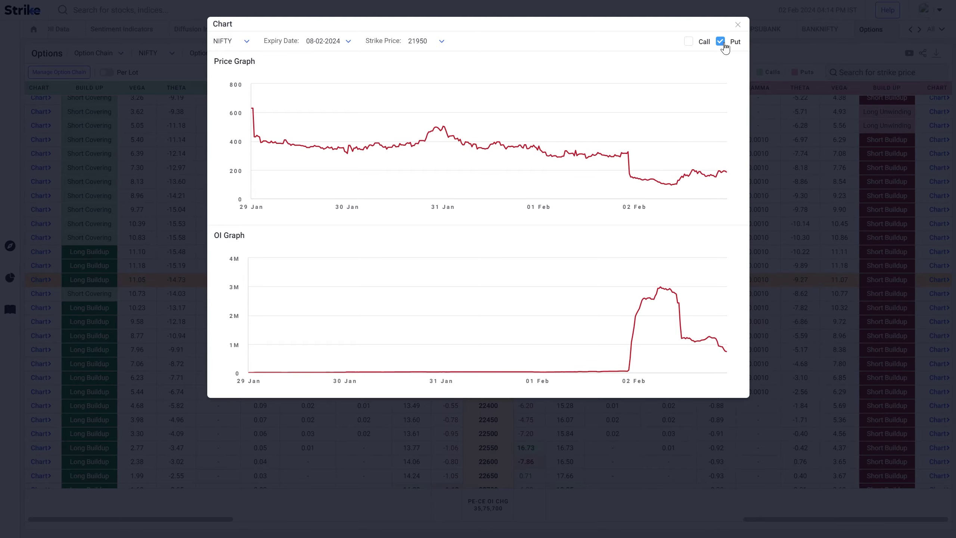
{"action": "left_click", "coordinate": [737, 25]}
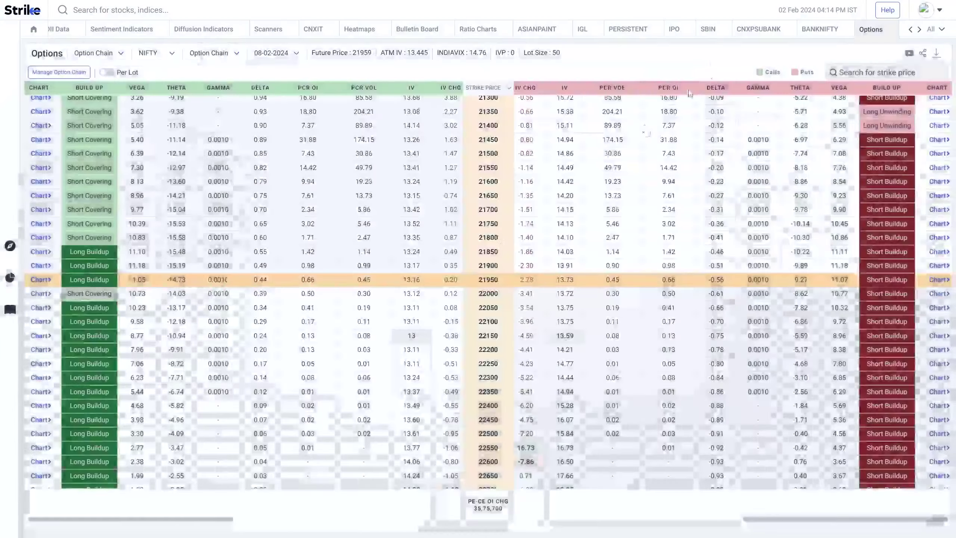
{"action": "left_click_drag", "start_coordinate": [223, 521], "coordinate": [404, 519]}
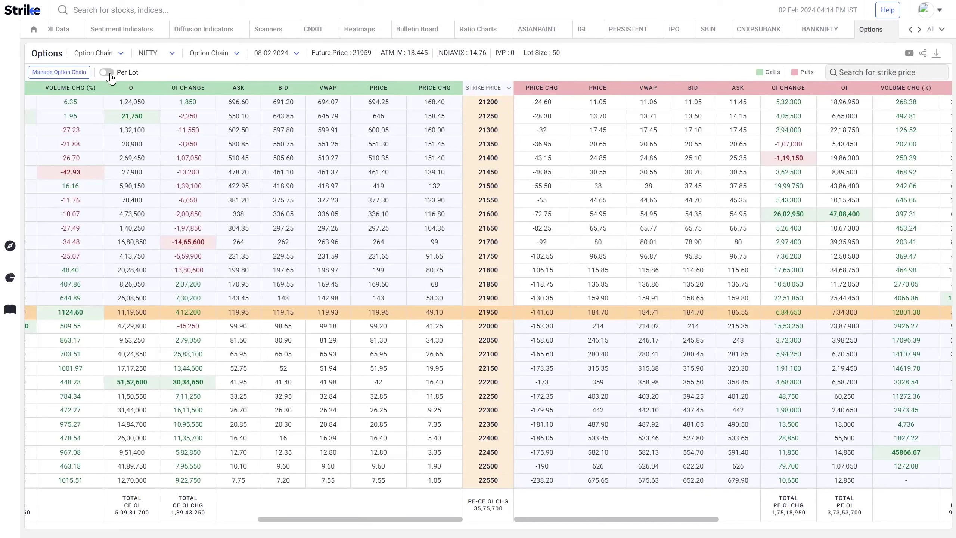
{"action": "left_click", "coordinate": [107, 72]}
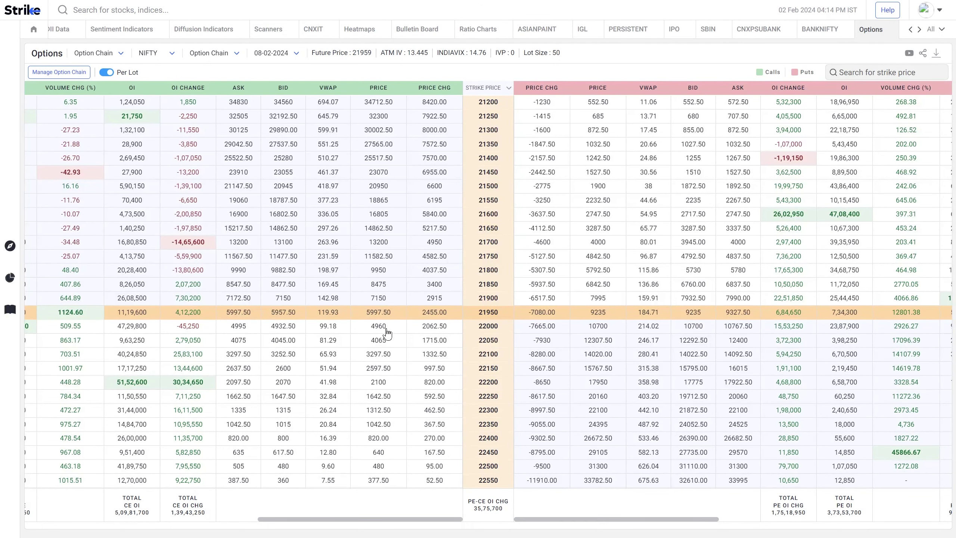
{"action": "left_click", "coordinate": [107, 72]}
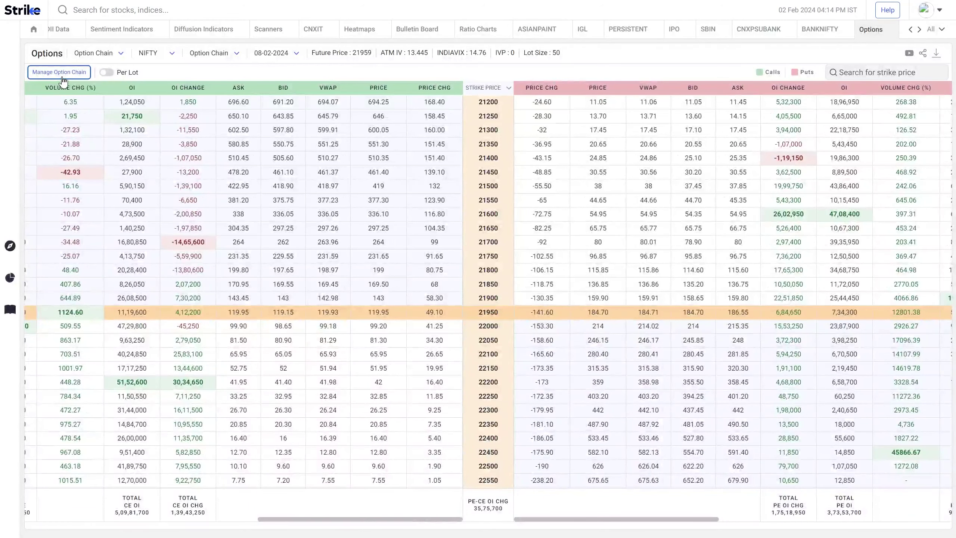
Show a calls-only chain by unticking Put in Manage Option Chain and saving.
{"action": "left_click", "coordinate": [62, 74]}
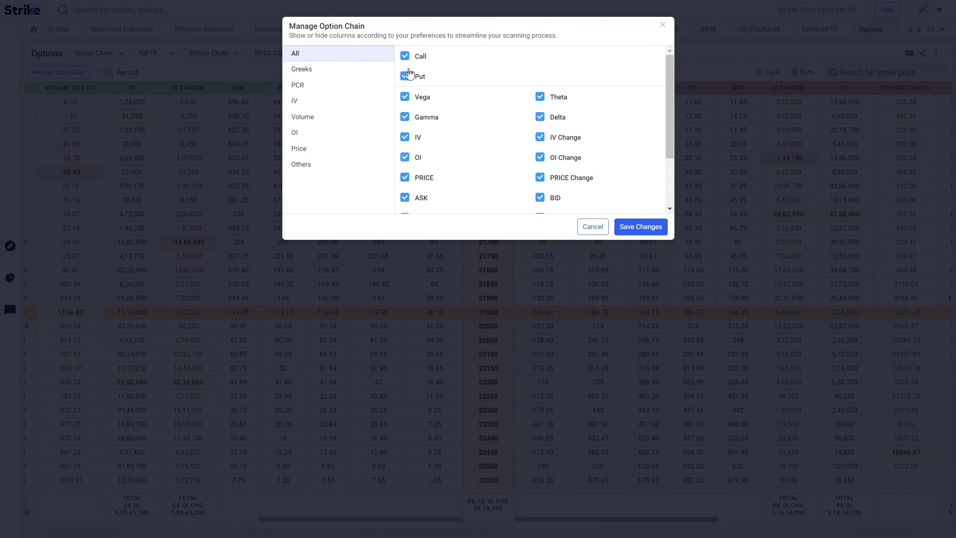
{"action": "left_click", "coordinate": [405, 77]}
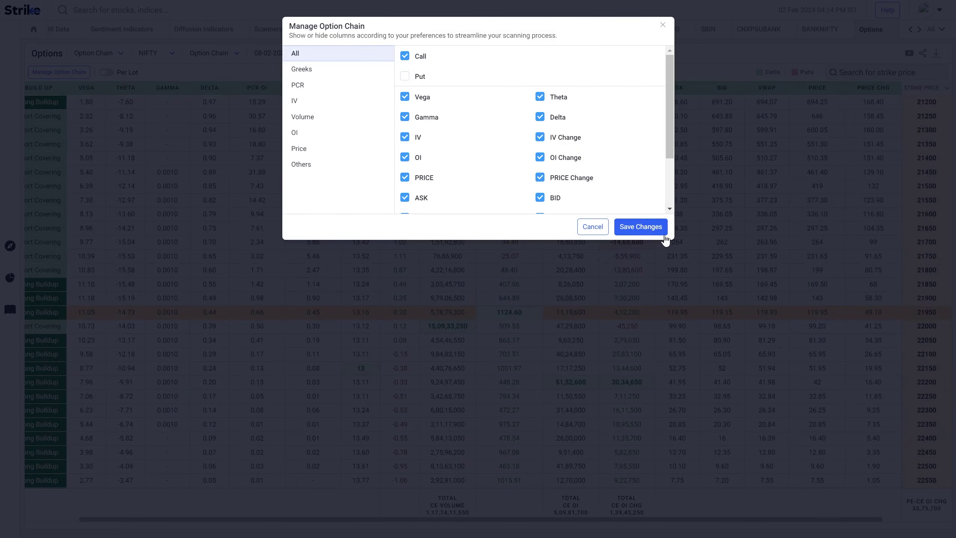
{"action": "left_click", "coordinate": [652, 228]}
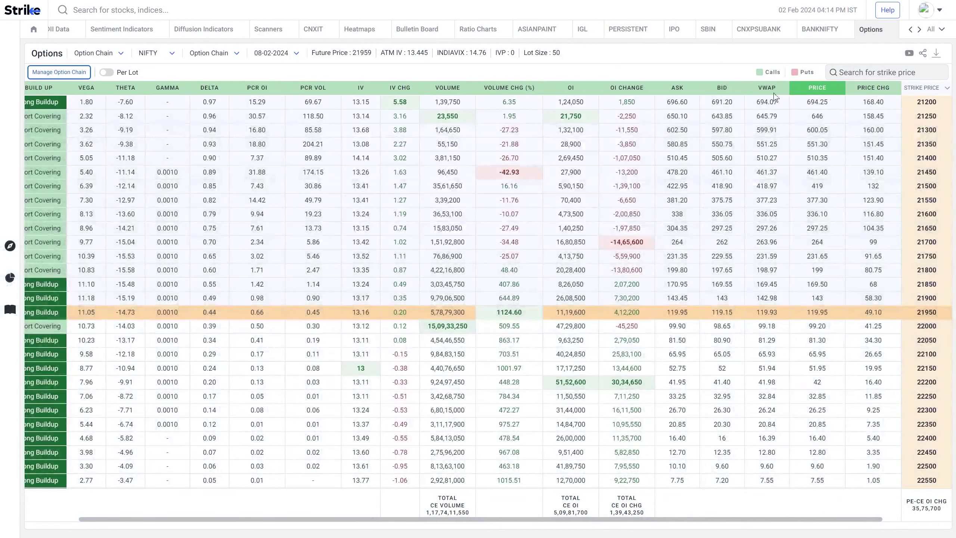
Switch to a puts-only chain, then reopen the column settings and re-tick Call.
{"action": "left_click", "coordinate": [70, 73]}
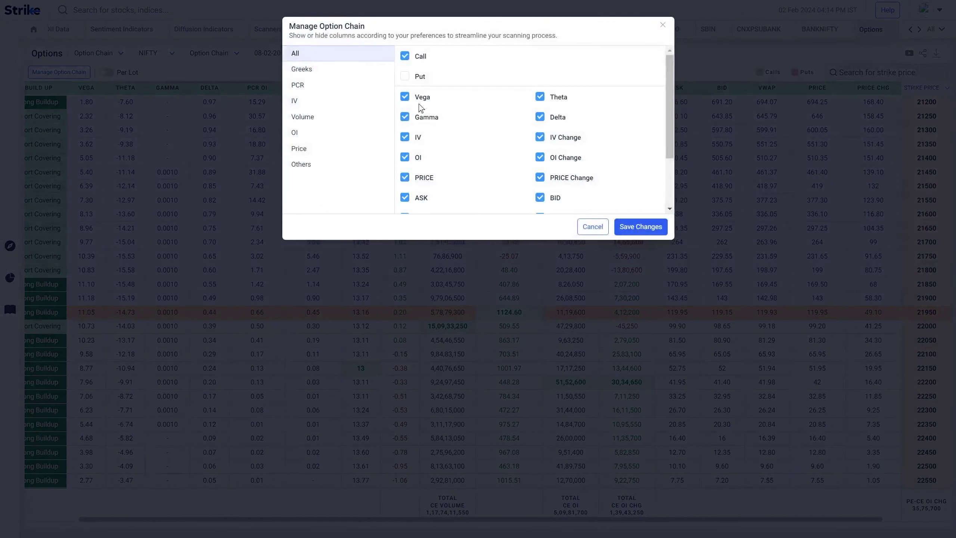
{"action": "left_click", "coordinate": [421, 77]}
{"action": "left_click", "coordinate": [421, 59]}
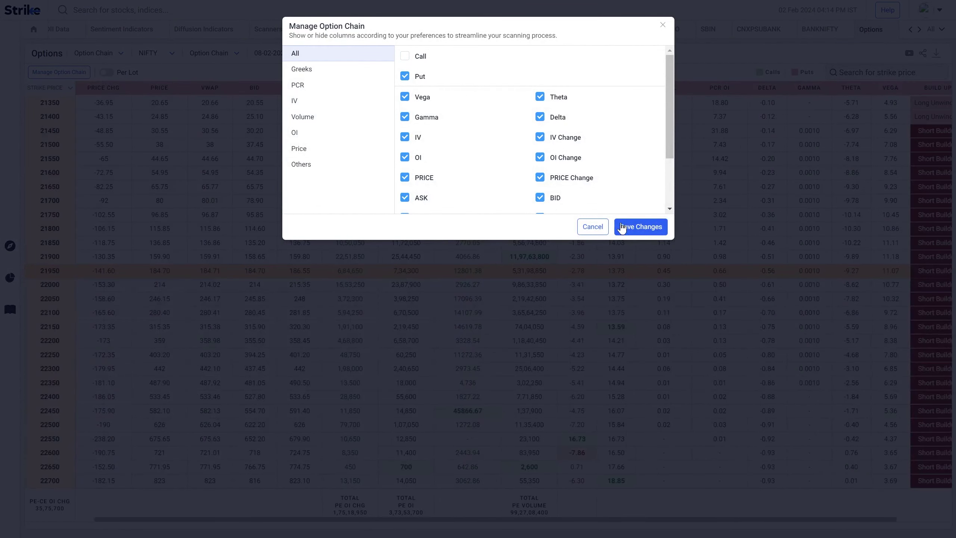
{"action": "left_click", "coordinate": [633, 229]}
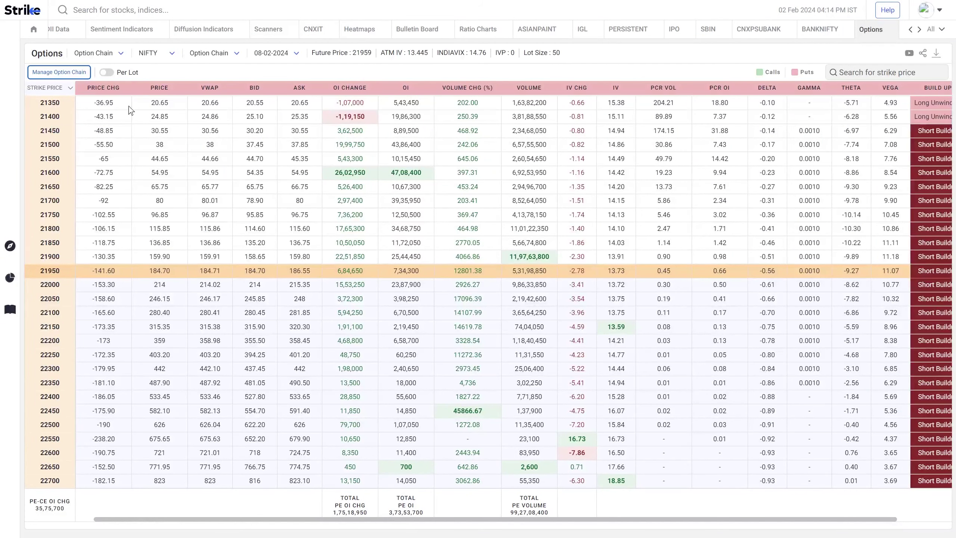
{"action": "left_click", "coordinate": [76, 75]}
{"action": "left_click", "coordinate": [420, 57]}
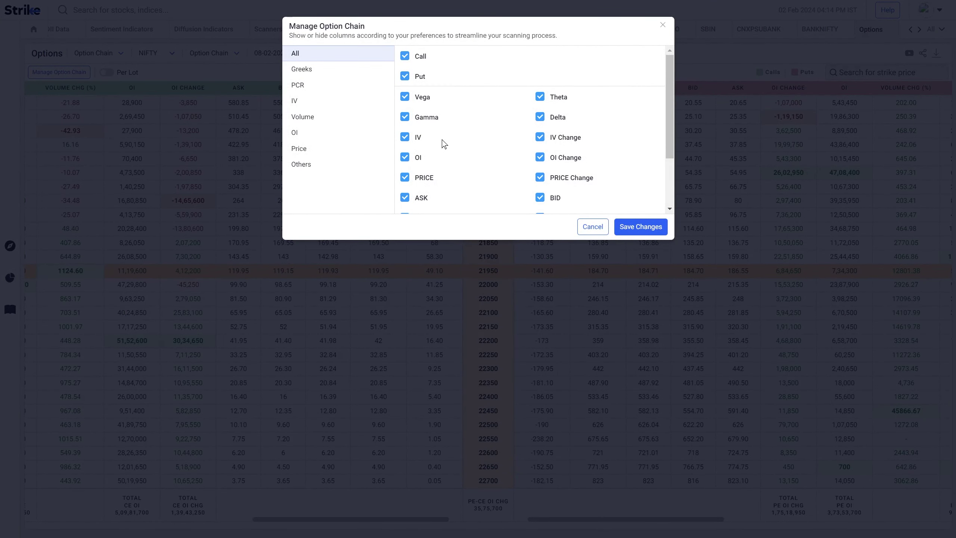
Untick Chart, Vega, Gamma, Theta, Delta, IV Change and IV columns.
{"action": "scroll", "coordinate": [445, 144], "scroll_direction": "down", "scroll_amount": 2}
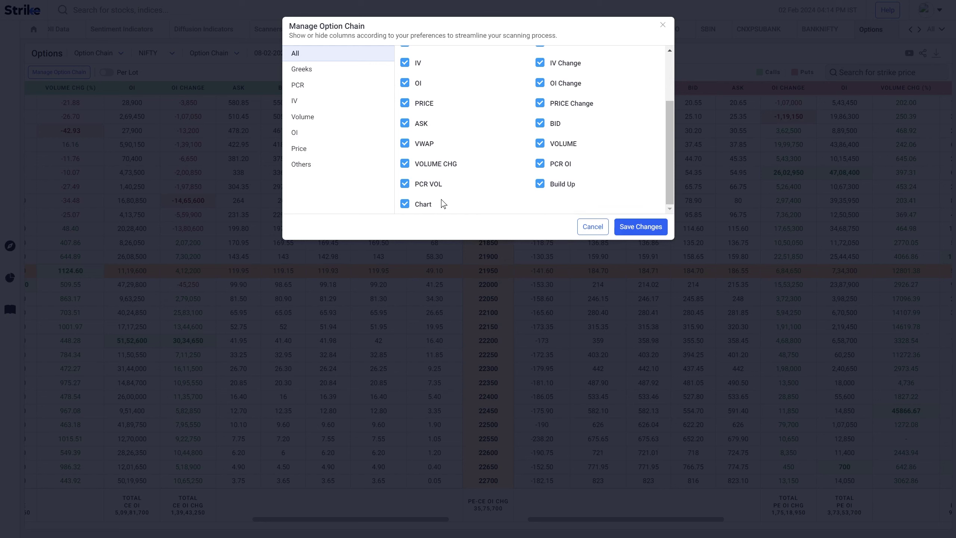
{"action": "left_click", "coordinate": [427, 205]}
{"action": "scroll", "coordinate": [433, 198], "scroll_direction": "up", "scroll_amount": 4}
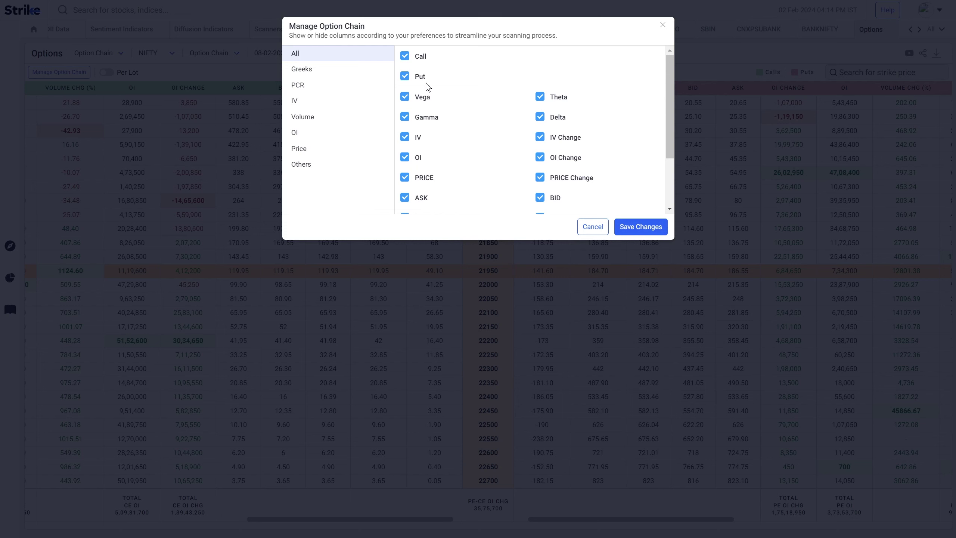
{"action": "left_click", "coordinate": [423, 97]}
{"action": "left_click", "coordinate": [427, 117]}
{"action": "left_click", "coordinate": [556, 101]}
{"action": "left_click", "coordinate": [559, 118]}
{"action": "left_click", "coordinate": [559, 137]}
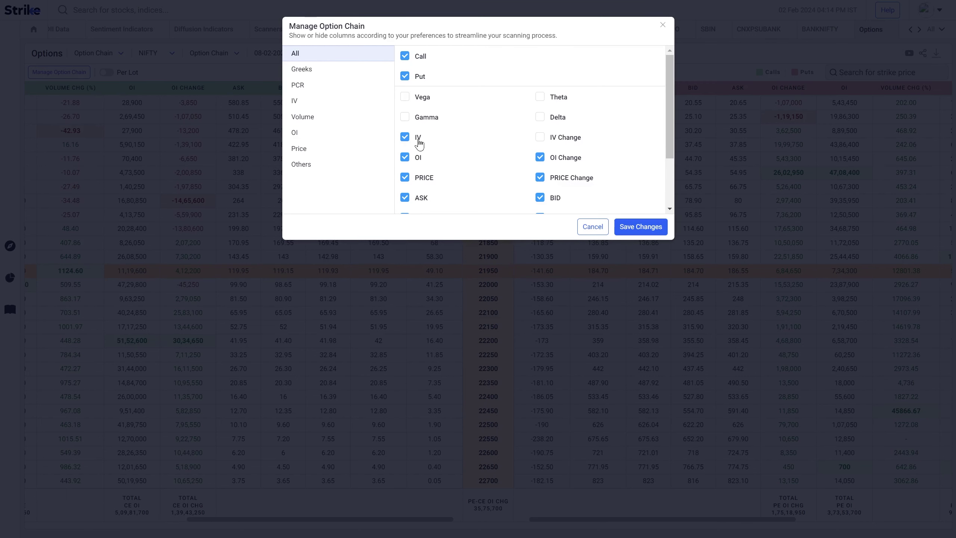
{"action": "left_click", "coordinate": [419, 143]}
Untick BID, PCR OI, PCR VOL and Build Up, then save the changes.
{"action": "scroll", "coordinate": [496, 168], "scroll_direction": "down", "scroll_amount": 2}
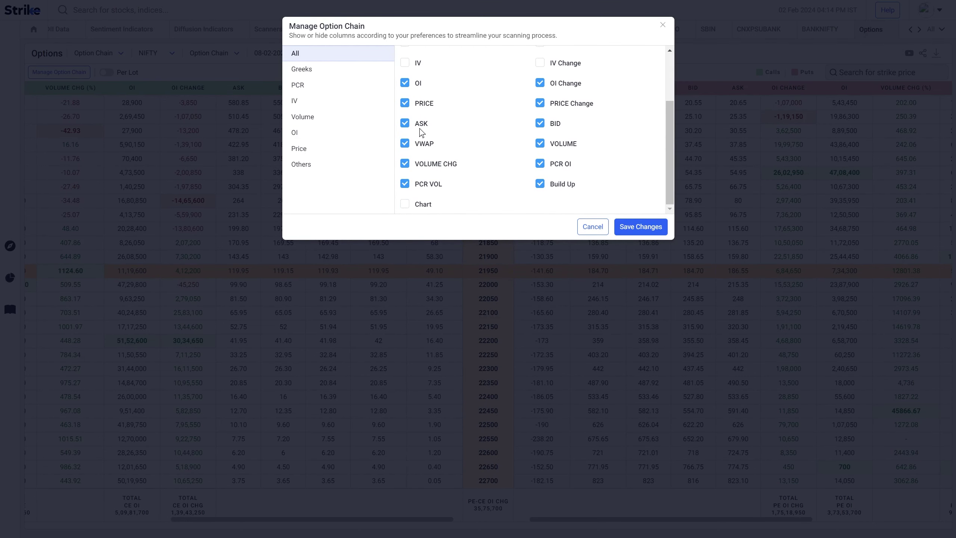
{"action": "left_click", "coordinate": [552, 124]}
{"action": "left_click", "coordinate": [555, 166]}
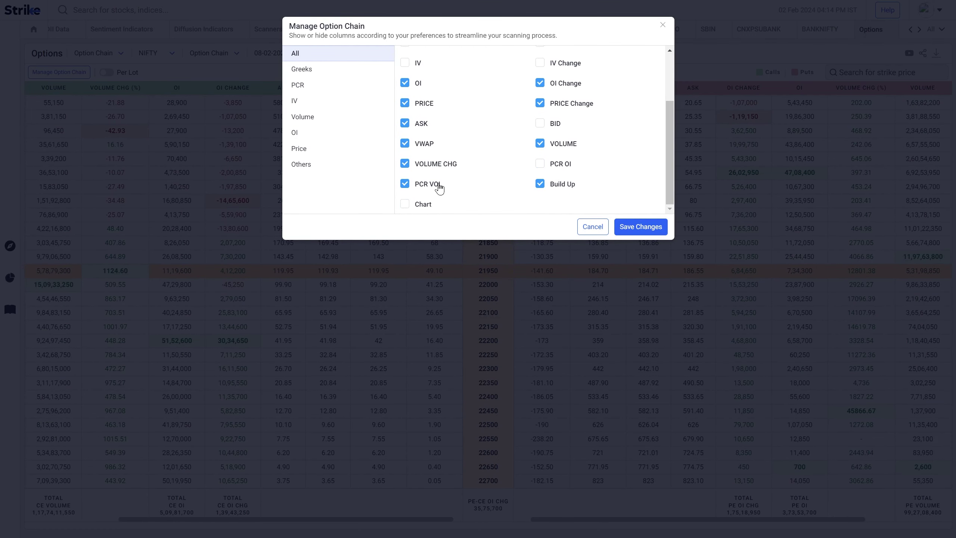
{"action": "left_click", "coordinate": [439, 187]}
{"action": "left_click", "coordinate": [553, 187]}
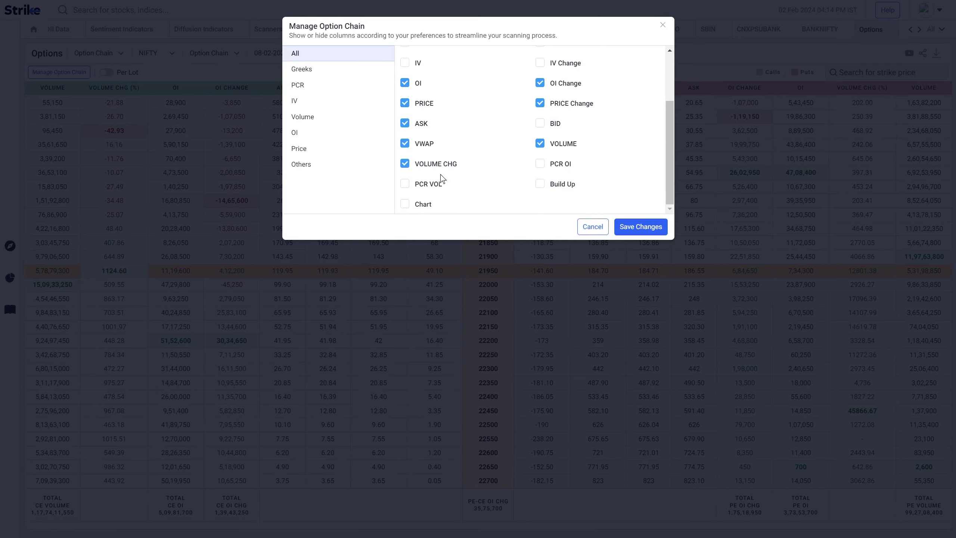
{"action": "left_click", "coordinate": [645, 227]}
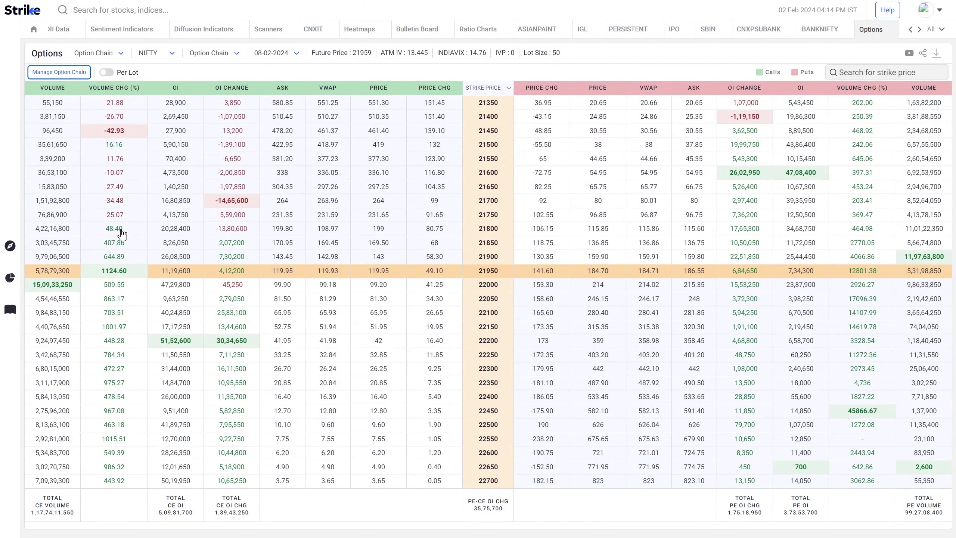
Cancel out of Manage Option Chain unchanged and bring up the chain view list.
{"action": "left_click", "coordinate": [59, 72]}
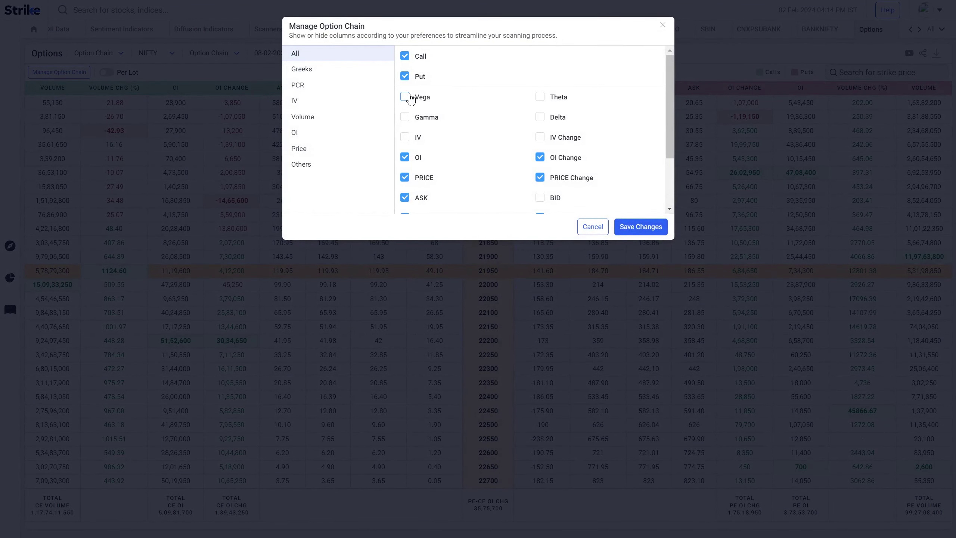
{"action": "left_click", "coordinate": [601, 229]}
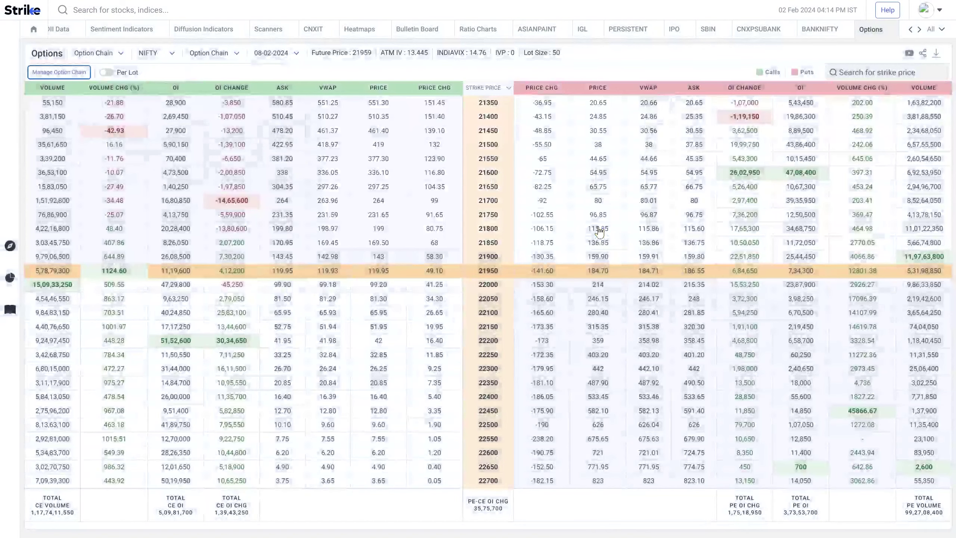
{"action": "left_click", "coordinate": [223, 56]}
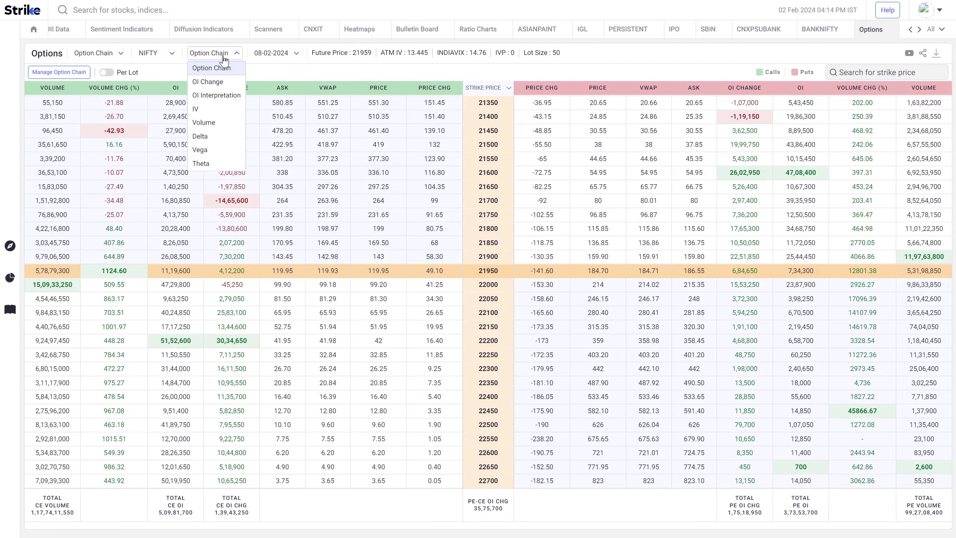
Switch NIFTY to the OI Change view comparing all expiry dates.
{"action": "left_click", "coordinate": [221, 85]}
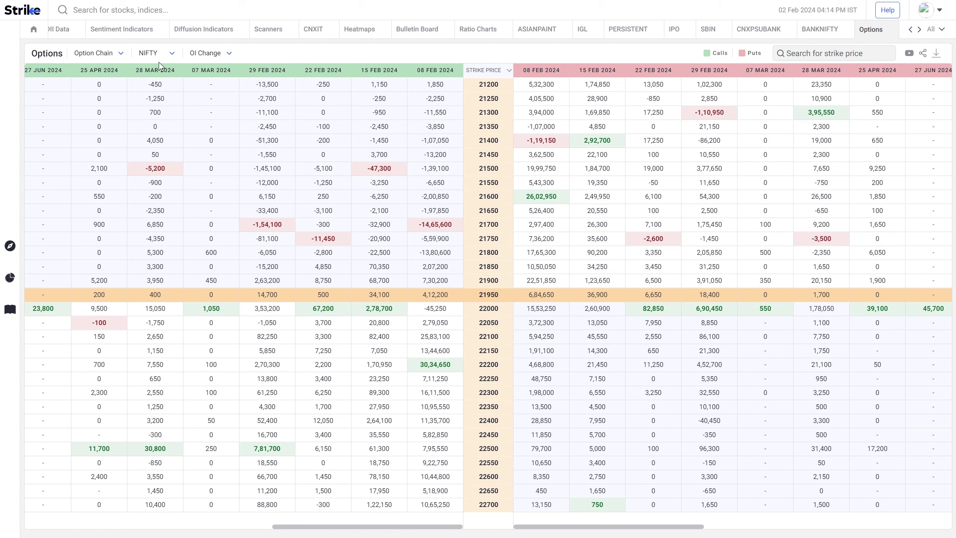
Change the symbol to BAJFINANCE, then to BANKNIFTY.
{"action": "left_click", "coordinate": [170, 56]}
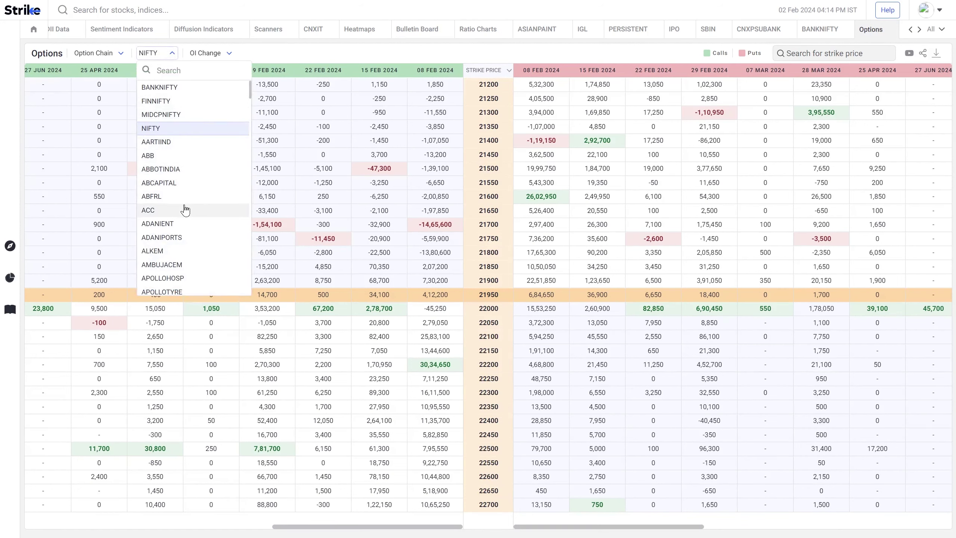
{"action": "scroll", "coordinate": [185, 210], "scroll_direction": "down", "scroll_amount": 2}
{"action": "scroll", "coordinate": [185, 210], "scroll_direction": "down", "scroll_amount": 3}
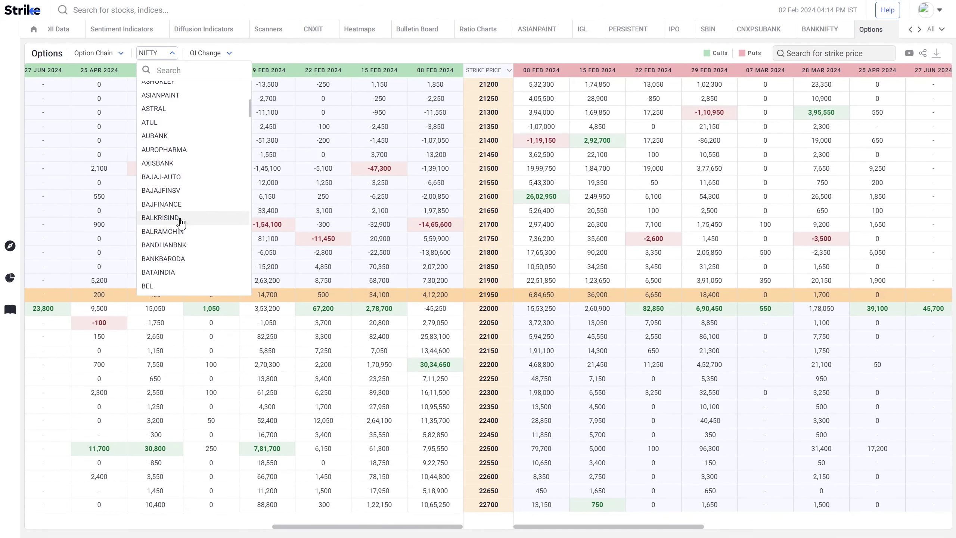
{"action": "left_click", "coordinate": [188, 208]}
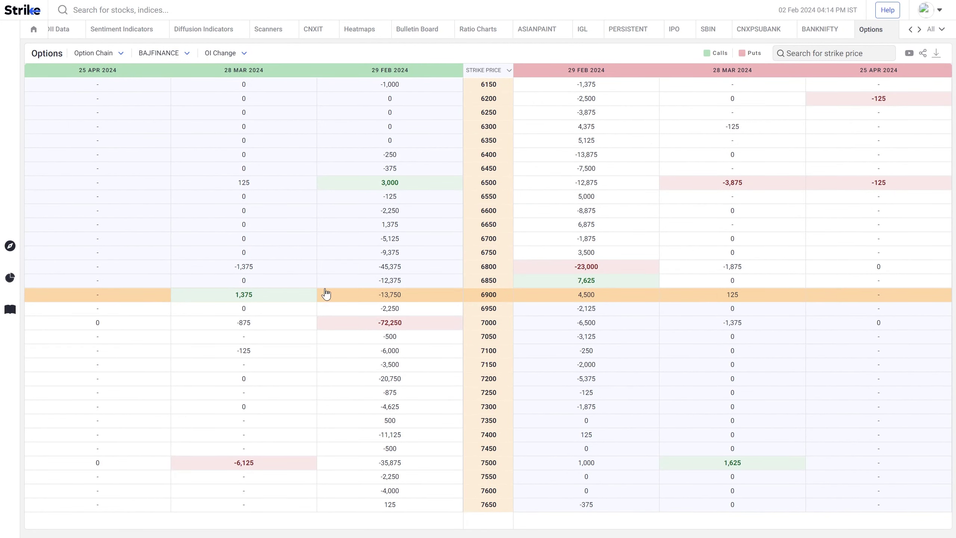
{"action": "left_click", "coordinate": [168, 54]}
{"action": "scroll", "coordinate": [170, 121], "scroll_direction": "up", "scroll_amount": 5}
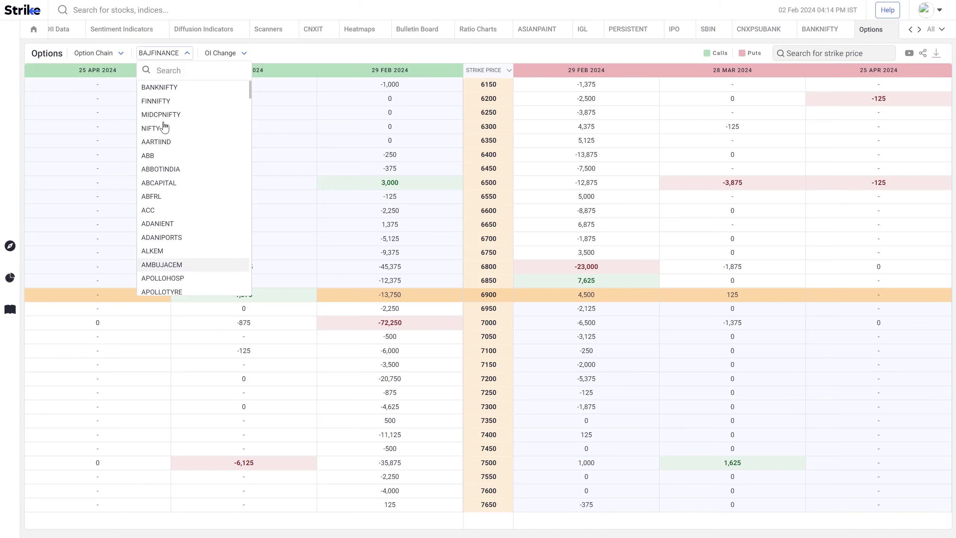
{"action": "left_click", "coordinate": [177, 90]}
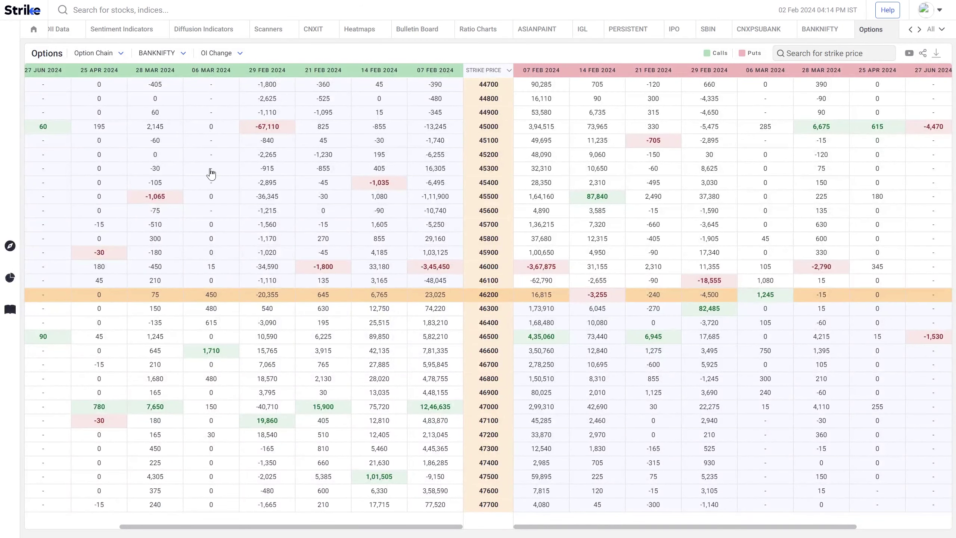
Show BANKNIFTY's OI Interpretation view, then switch to the IV view.
{"action": "left_click", "coordinate": [228, 59]}
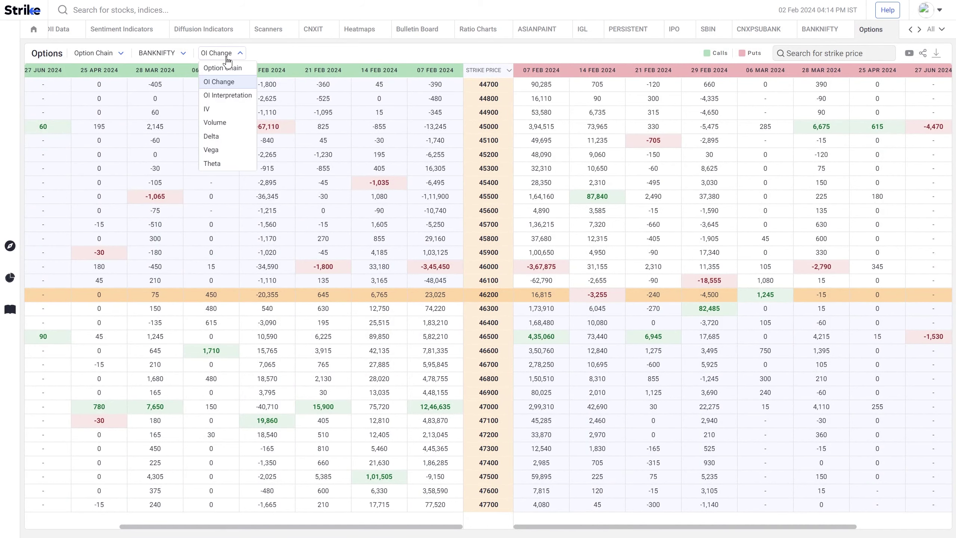
{"action": "left_click", "coordinate": [236, 97]}
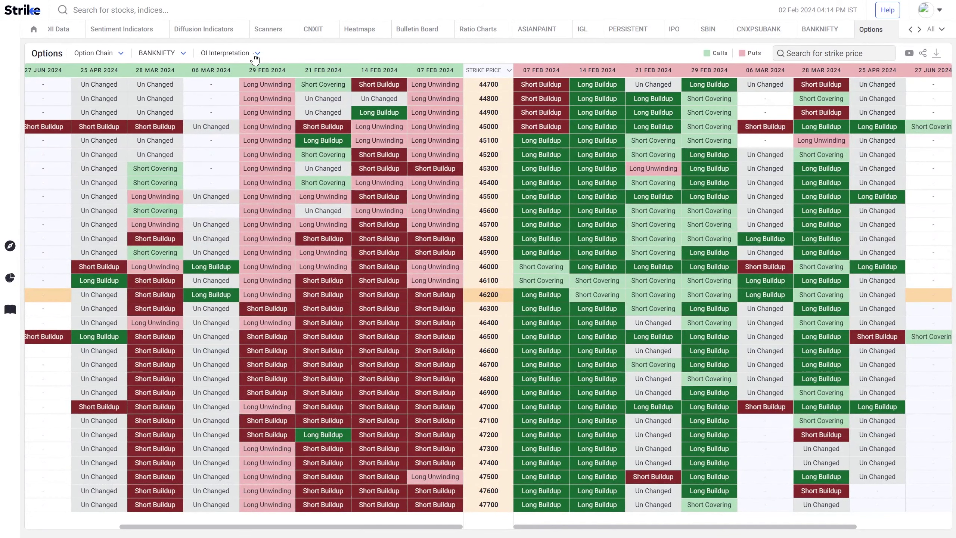
{"action": "left_click", "coordinate": [256, 55]}
{"action": "left_click", "coordinate": [228, 113]}
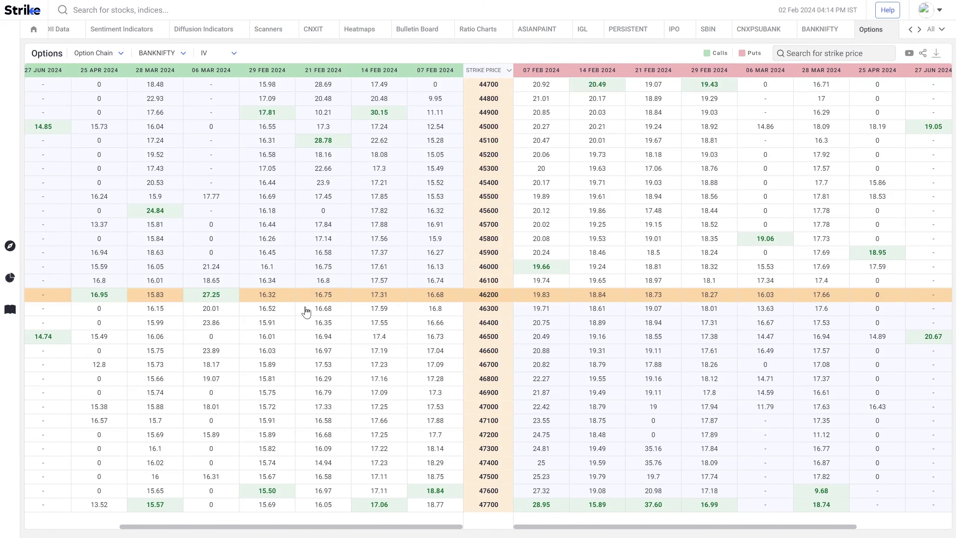
Cycle through the Volume, Delta, Vega and Theta views, then return to Option Chain.
{"action": "left_click", "coordinate": [226, 53]}
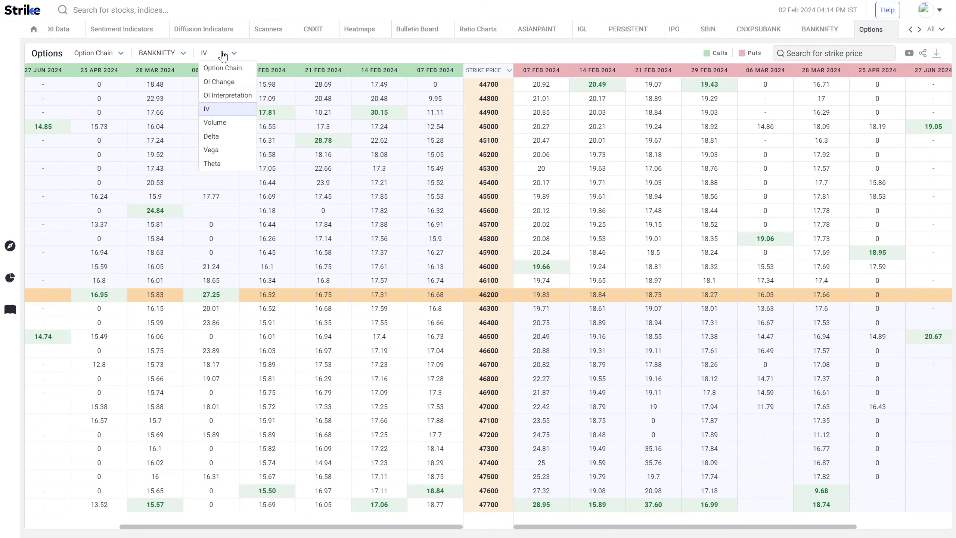
{"action": "left_click", "coordinate": [233, 128]}
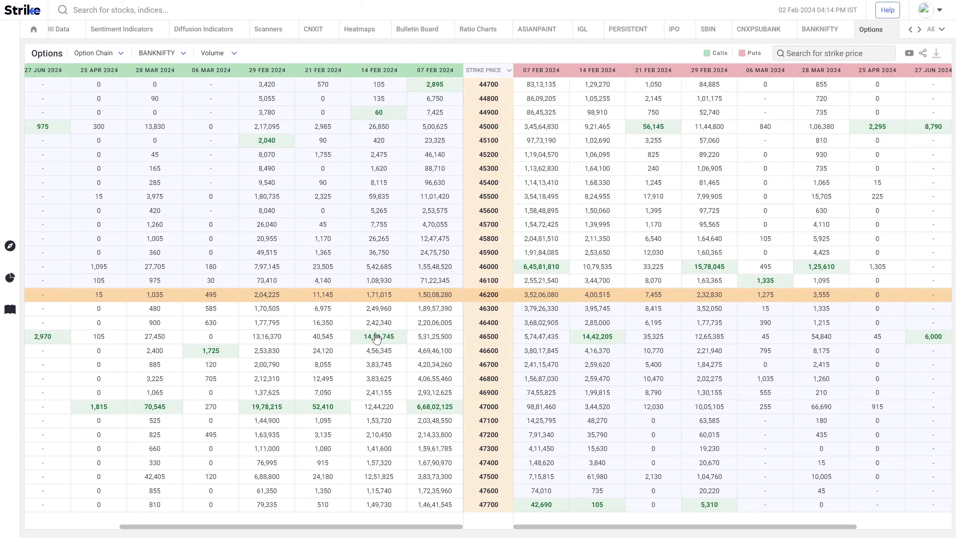
{"action": "left_click", "coordinate": [233, 53]}
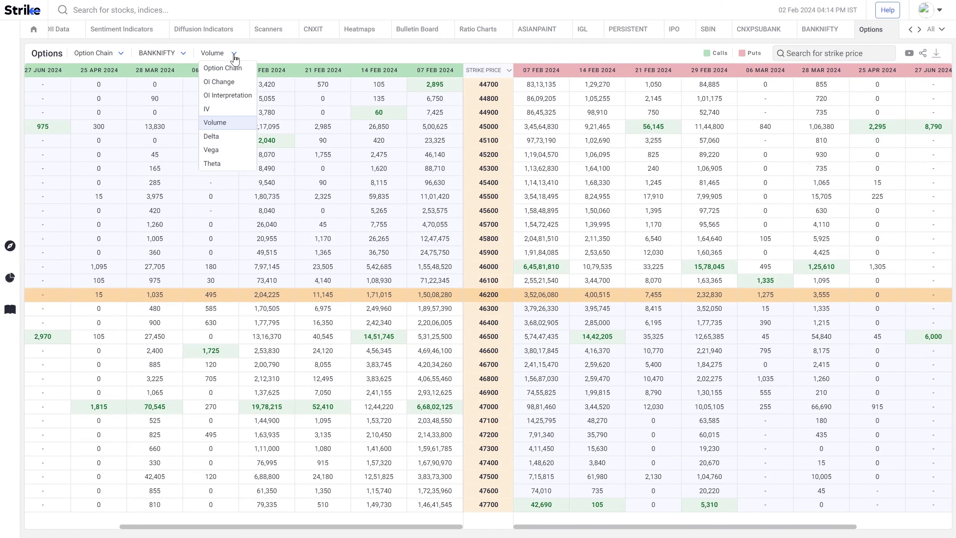
{"action": "left_click", "coordinate": [226, 136]}
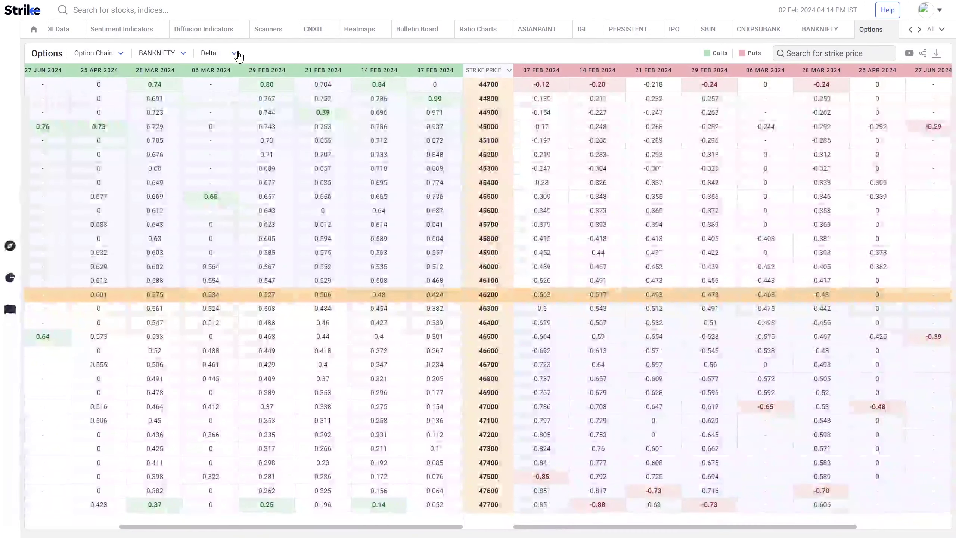
{"action": "left_click", "coordinate": [233, 54]}
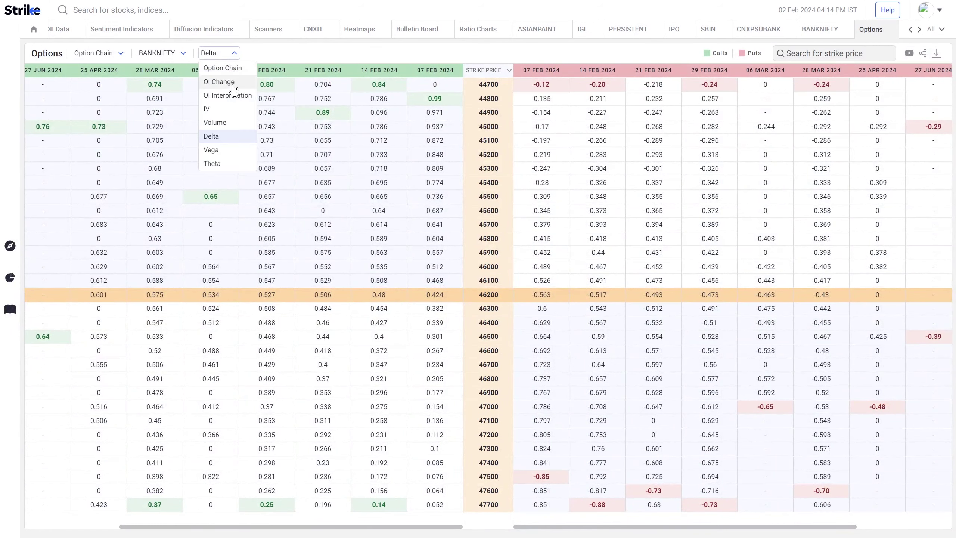
{"action": "left_click", "coordinate": [230, 150]}
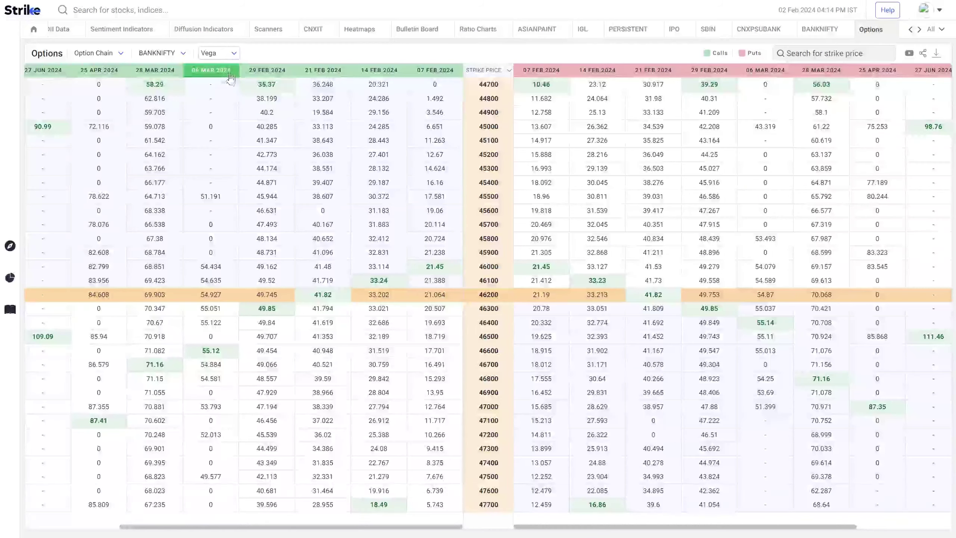
{"action": "left_click", "coordinate": [230, 54]}
{"action": "left_click", "coordinate": [229, 165]}
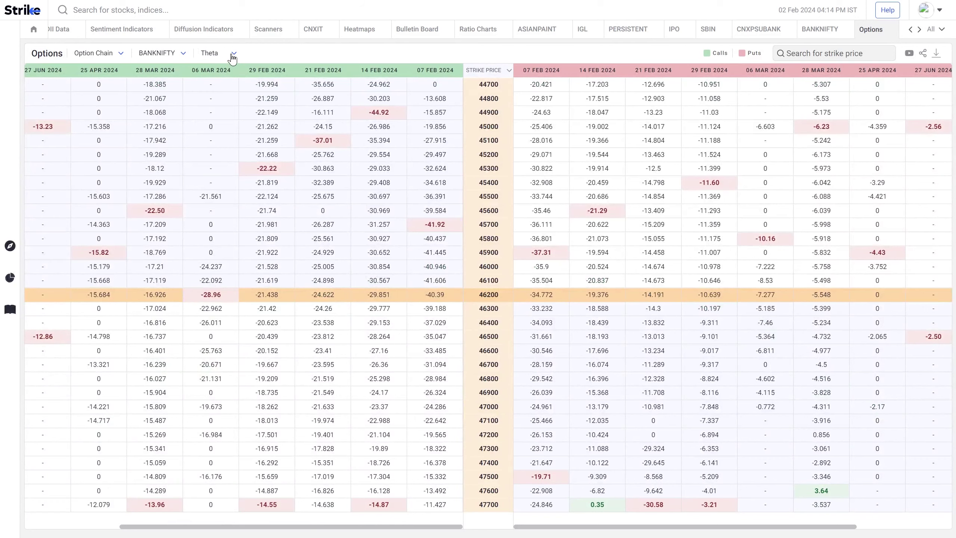
{"action": "left_click", "coordinate": [232, 53]}
{"action": "left_click", "coordinate": [231, 70]}
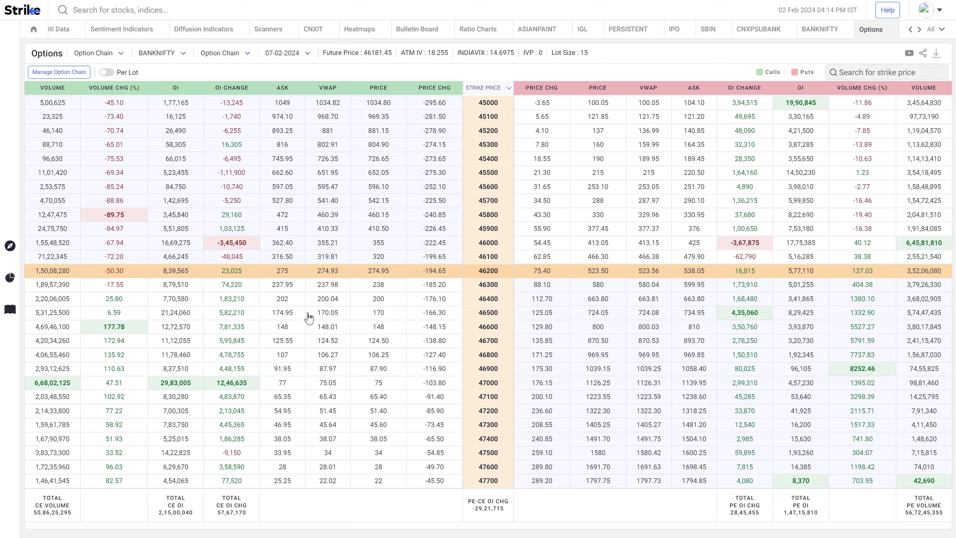
In Manage Option Chain, tick IV, Gamma, Vega, Theta, Delta, IV Change and BID.
{"action": "left_click", "coordinate": [57, 74]}
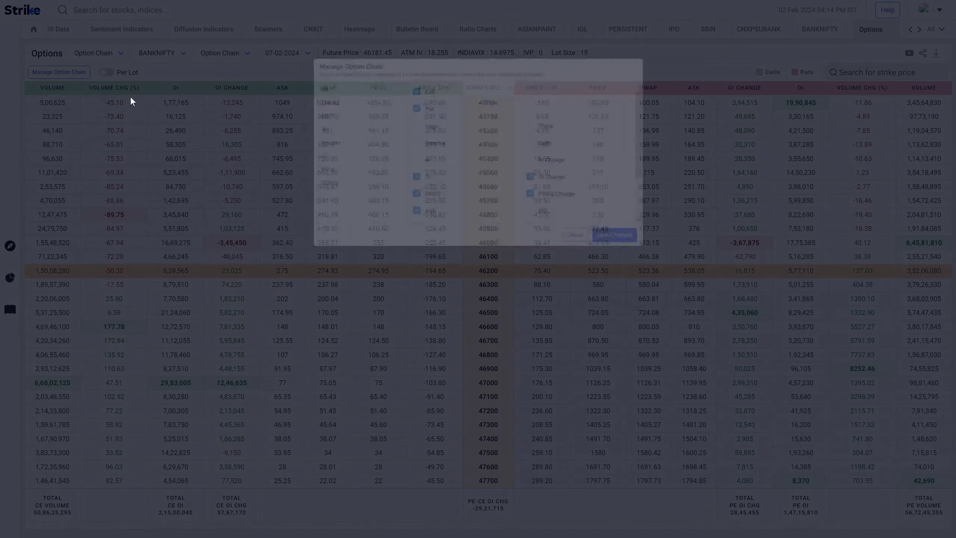
{"action": "left_click", "coordinate": [418, 137]}
{"action": "left_click", "coordinate": [418, 124]}
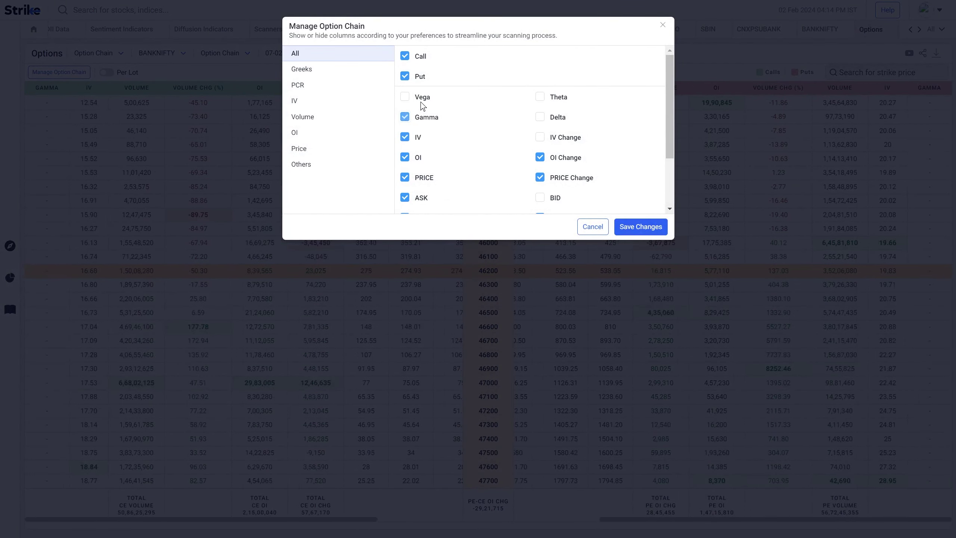
{"action": "left_click", "coordinate": [420, 99]}
{"action": "left_click", "coordinate": [576, 97]}
{"action": "left_click", "coordinate": [559, 118]}
{"action": "left_click", "coordinate": [557, 140]}
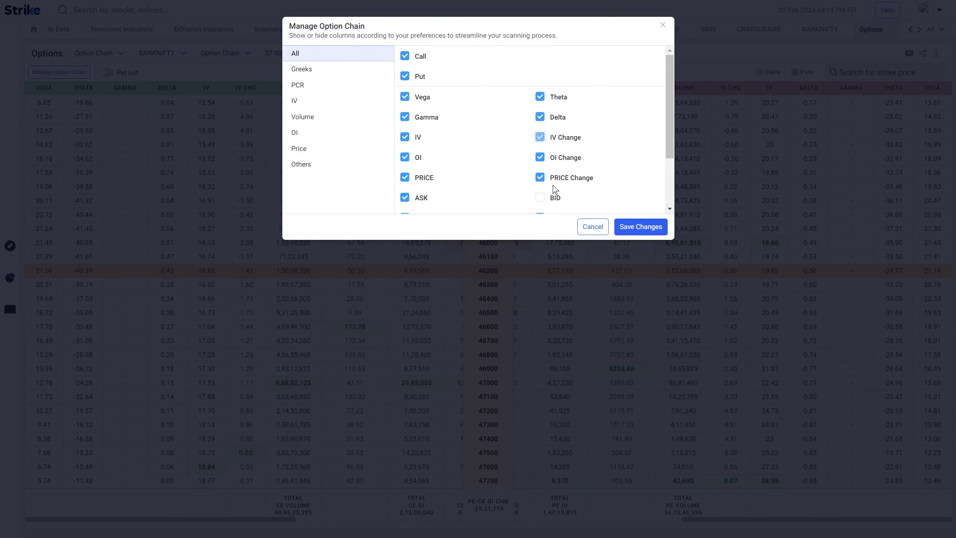
{"action": "left_click", "coordinate": [553, 198]}
Tick PCR VOL, Chart, Build Up and PCR OI, then save the changes.
{"action": "scroll", "coordinate": [548, 189], "scroll_direction": "down", "scroll_amount": 2}
{"action": "left_click", "coordinate": [423, 182]}
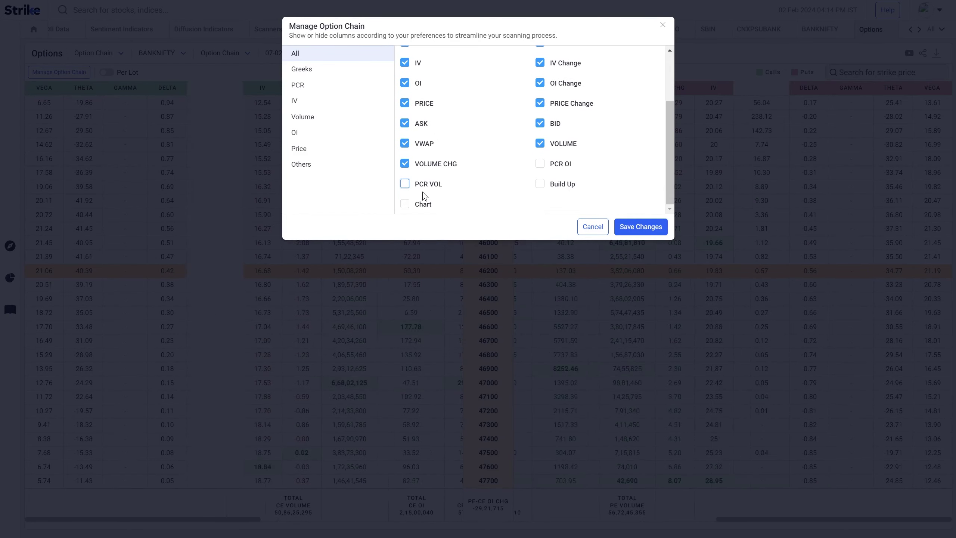
{"action": "left_click", "coordinate": [421, 205]}
{"action": "left_click", "coordinate": [544, 183]}
{"action": "left_click", "coordinate": [553, 170]}
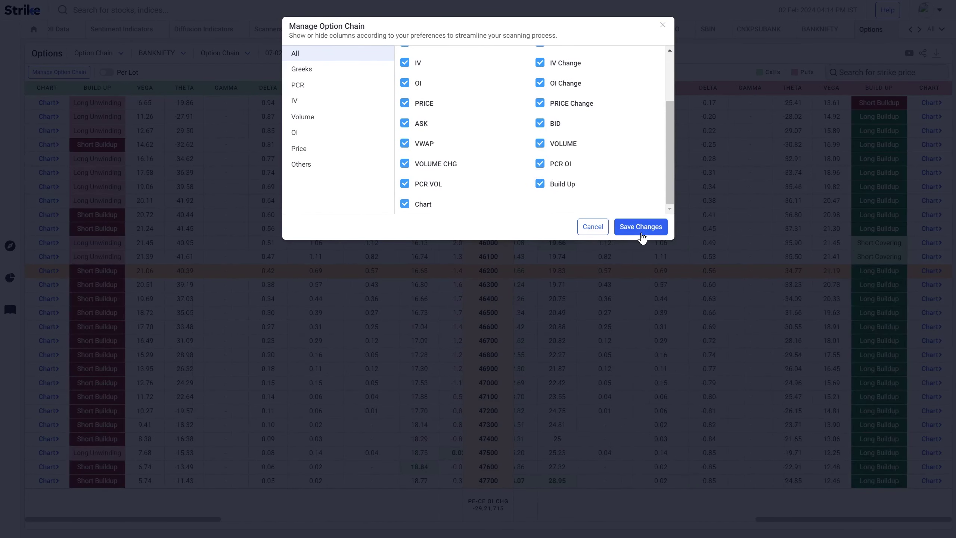
{"action": "left_click", "coordinate": [641, 226]}
{"action": "left_click_drag", "start_coordinate": [218, 521], "coordinate": [454, 519]}
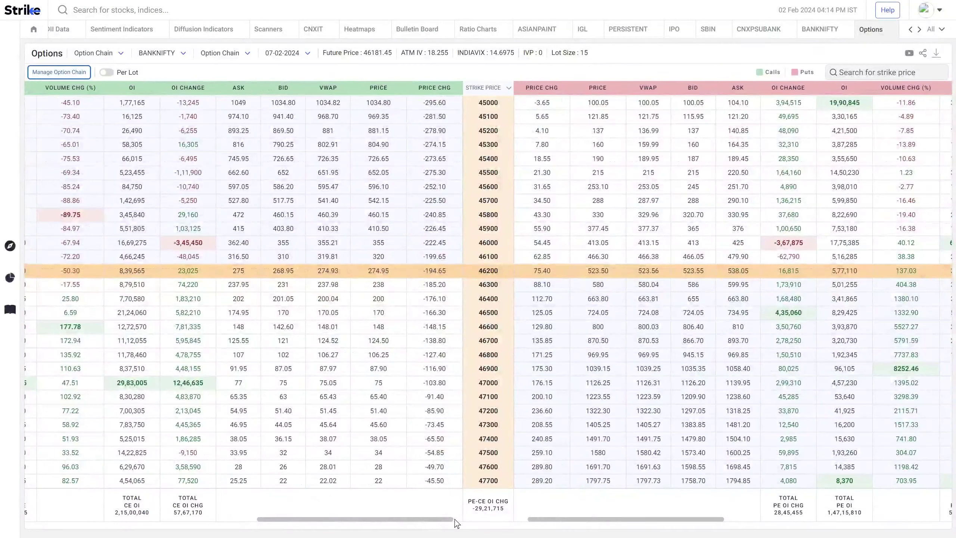